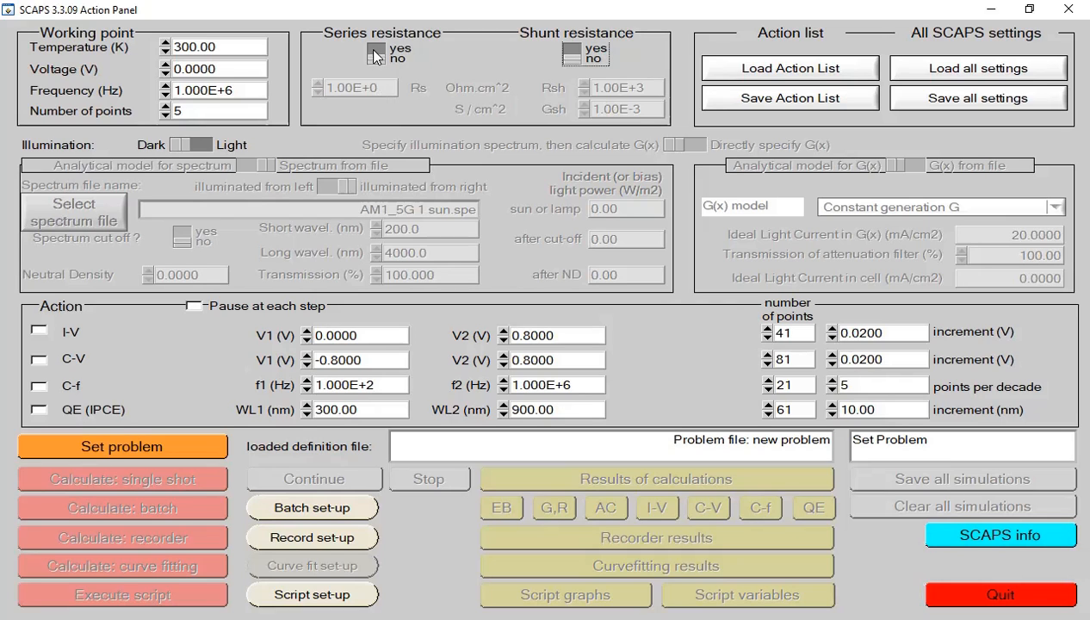
pyautogui.click(377, 54)
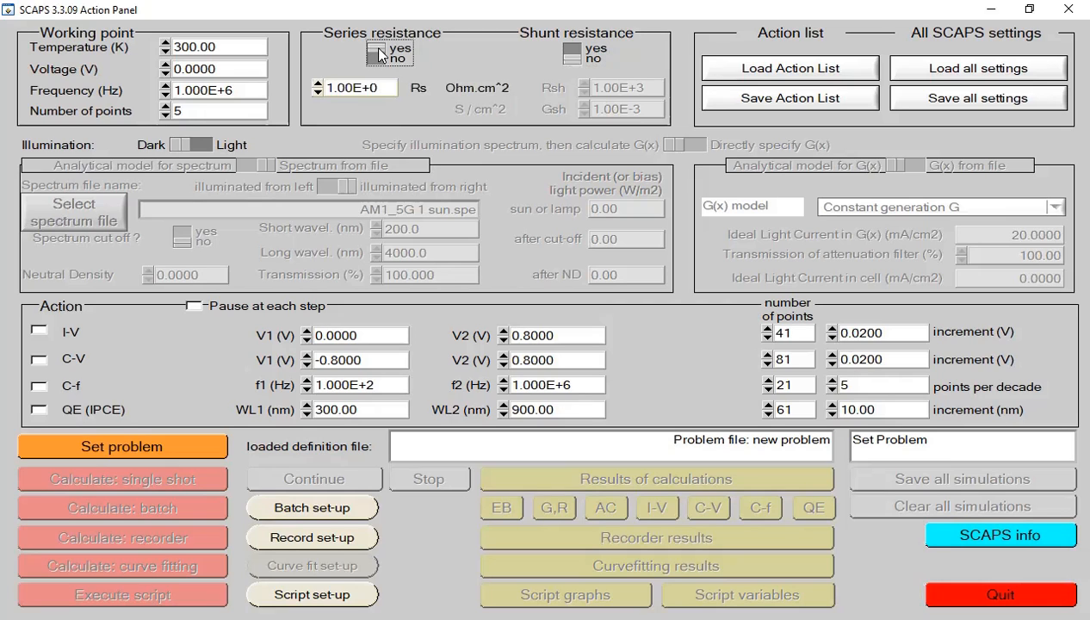
pyautogui.doubleClick(336, 88)
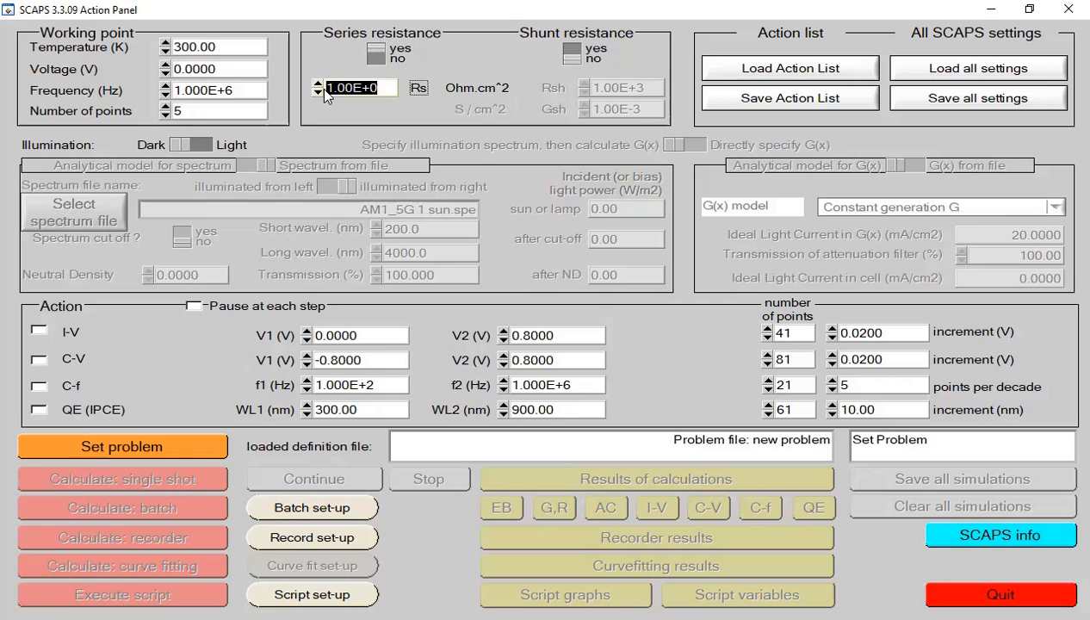
pyautogui.click(379, 57)
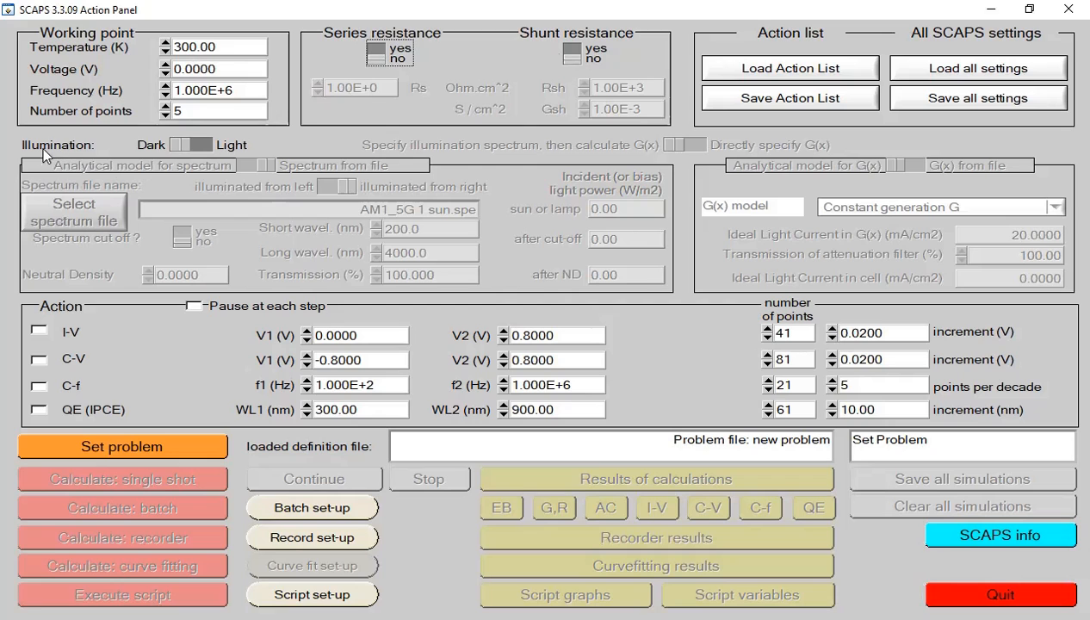
# - Switch the illumination from dark to light for the working conditions
pyautogui.click(186, 146)
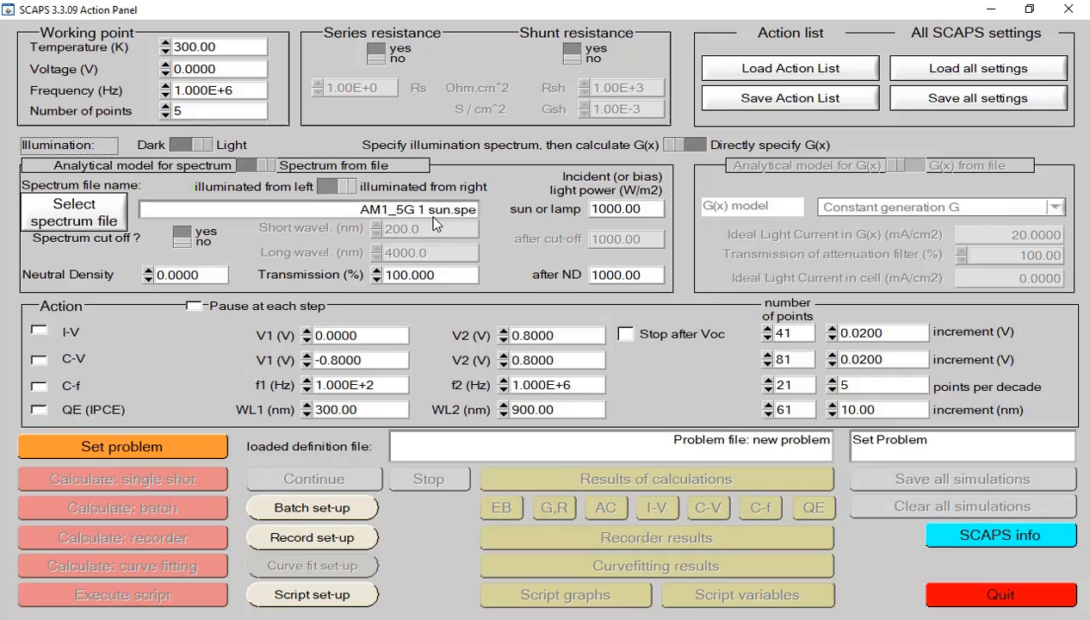
pyautogui.click(176, 144)
pyautogui.click(198, 145)
# - Set the I-V sweep's end voltage V2 to 1.5 V with Stop after Voc enabled
pyautogui.click(626, 335)
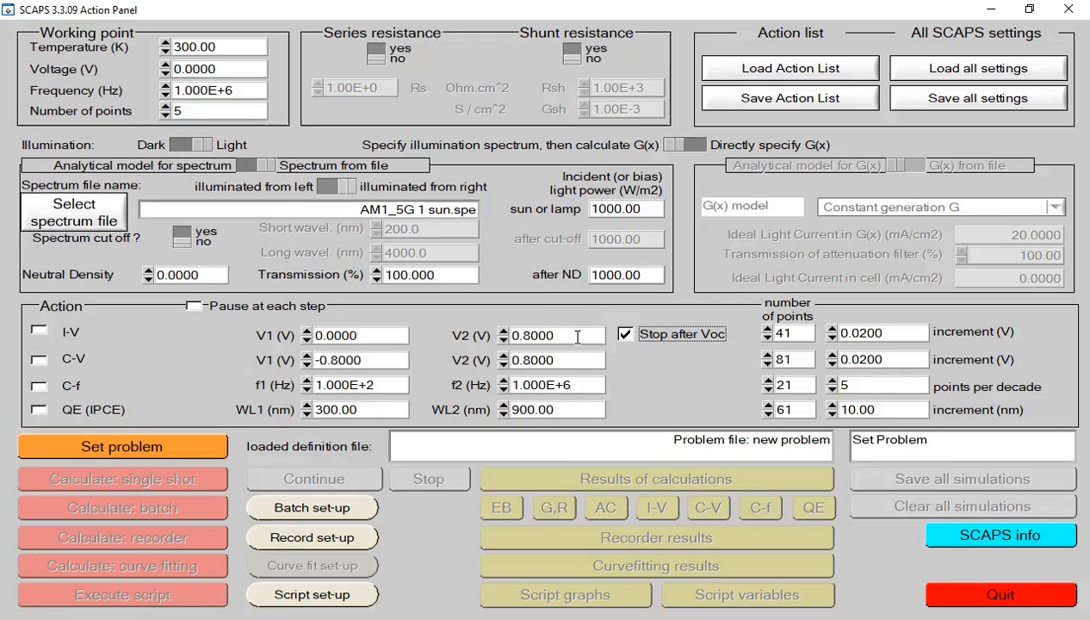
pyautogui.moveTo(577, 336); pyautogui.dragTo(506, 342)
pyautogui.press('BackSpace')
pyautogui.write('1.5')
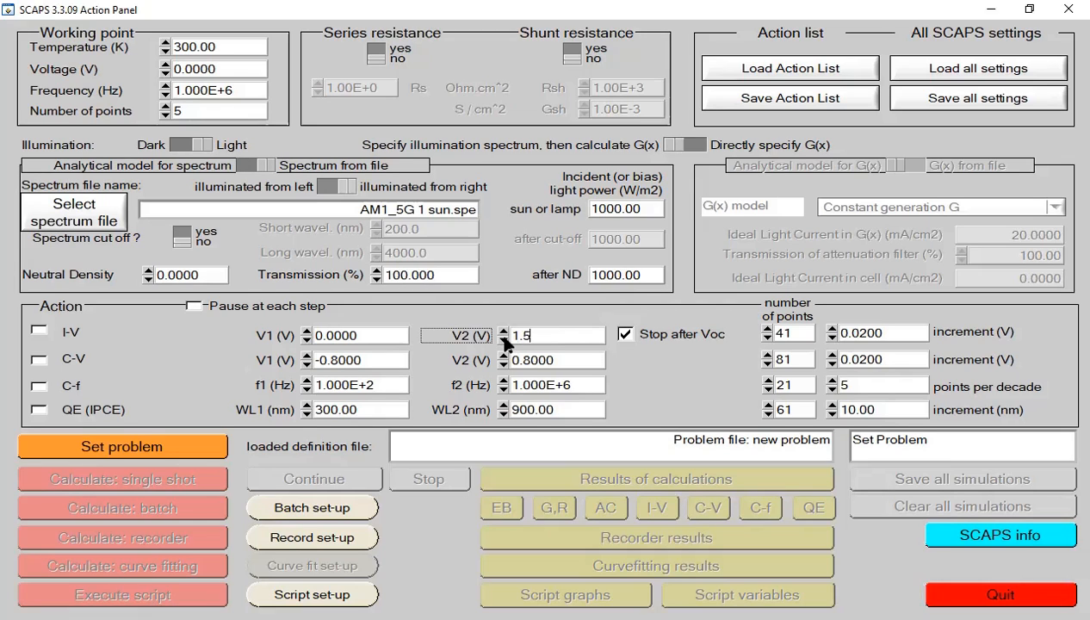
pyautogui.press('Tab')
pyautogui.click(626, 334)
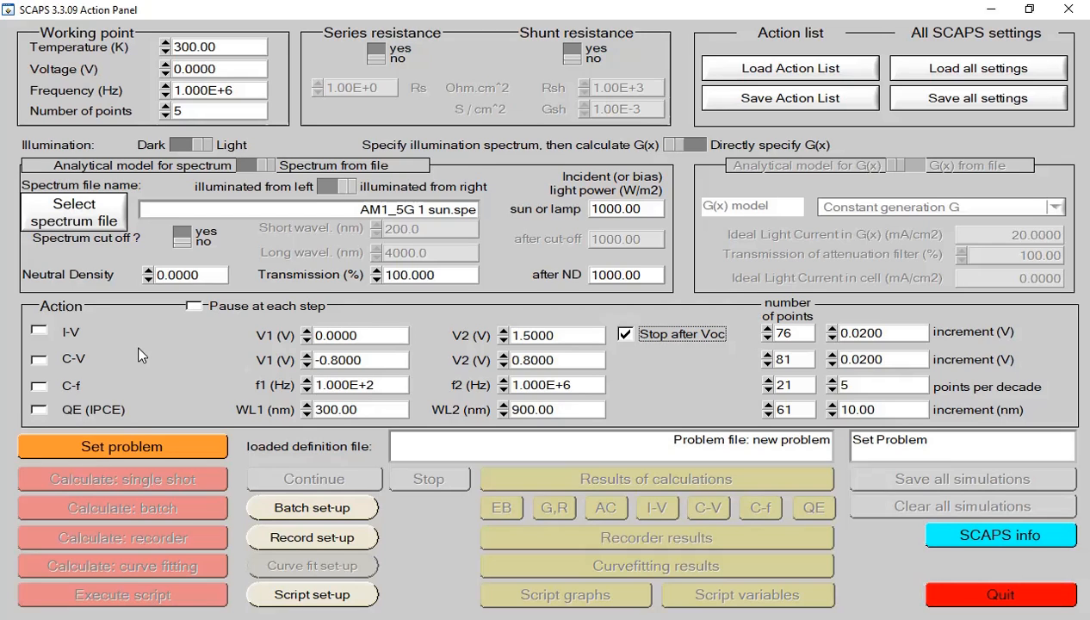
# - Enable the I-V, C-V, C-f and QE (IPCE) actions for the simulation
pyautogui.click(39, 330)
pyautogui.click(40, 358)
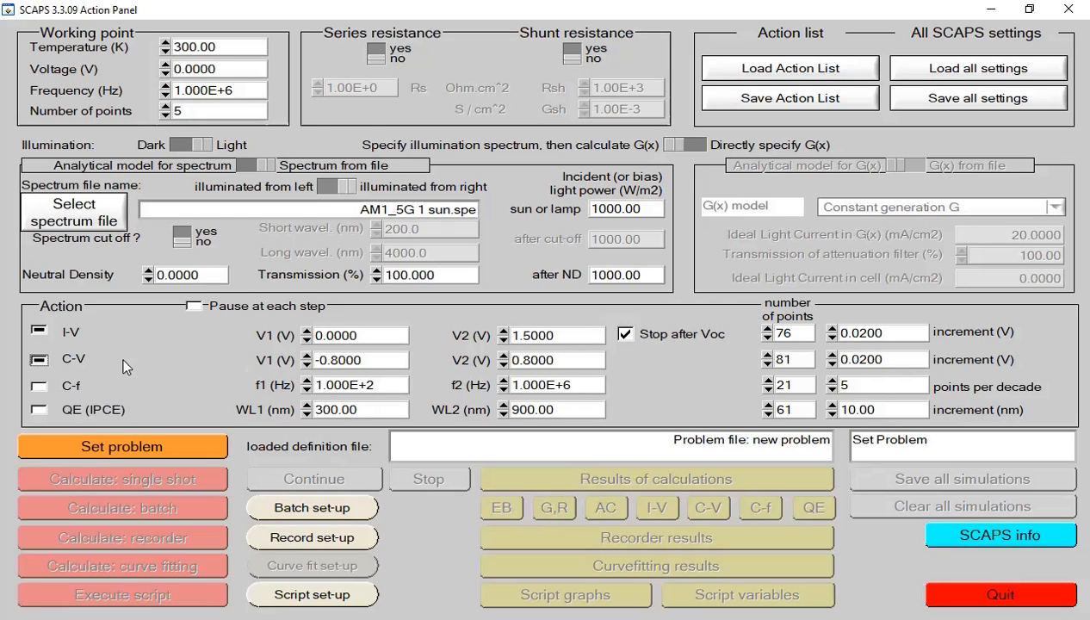
pyautogui.click(38, 387)
# - Open the solar cell definition and start a first layer named HTL
pyautogui.click(130, 455)
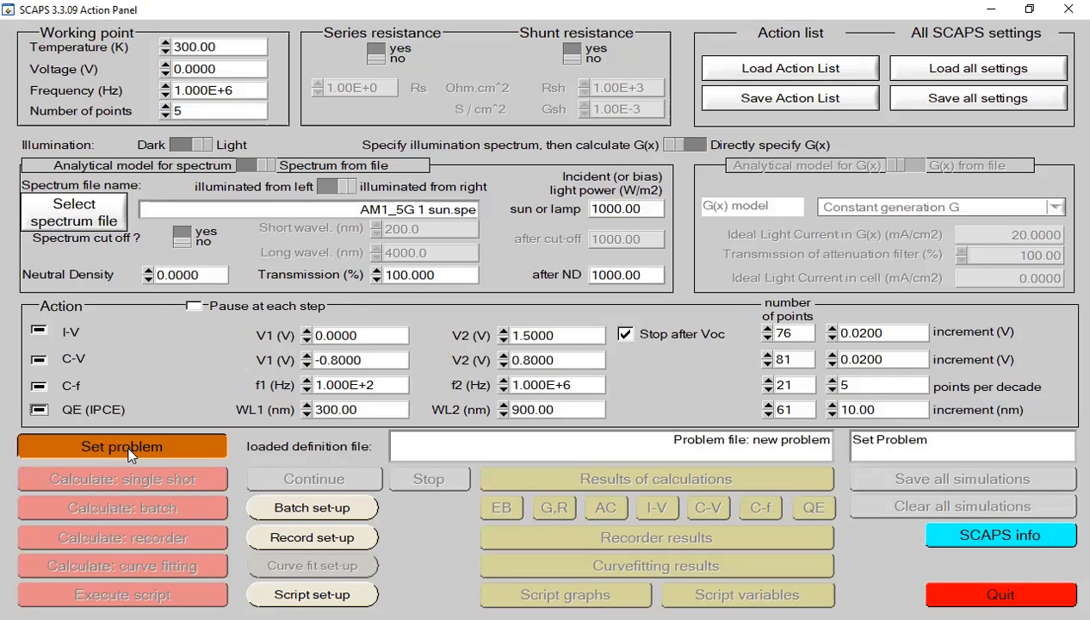
pyautogui.click(129, 454)
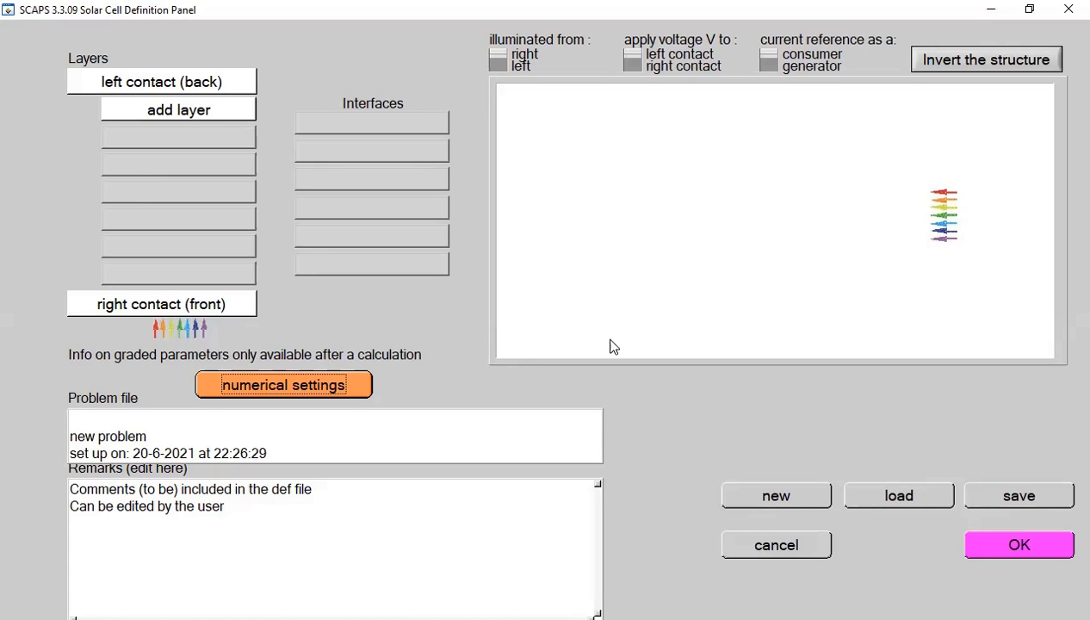
pyautogui.click(164, 110)
pyautogui.moveTo(384, 39); pyautogui.dragTo(347, 39)
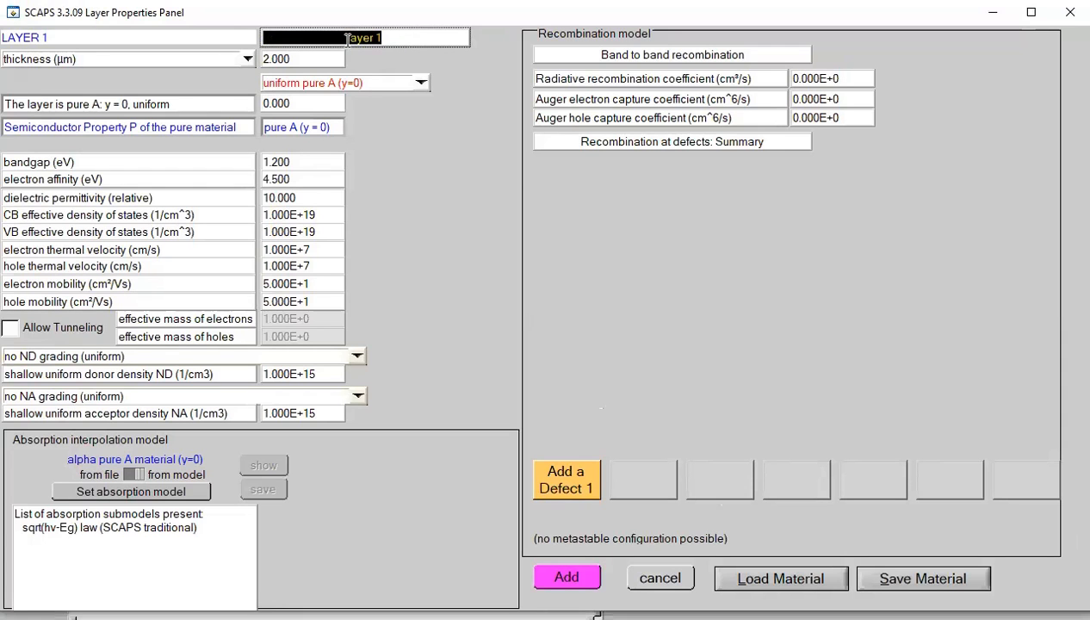
pyautogui.press('BackSpace')
pyautogui.write('HTL')
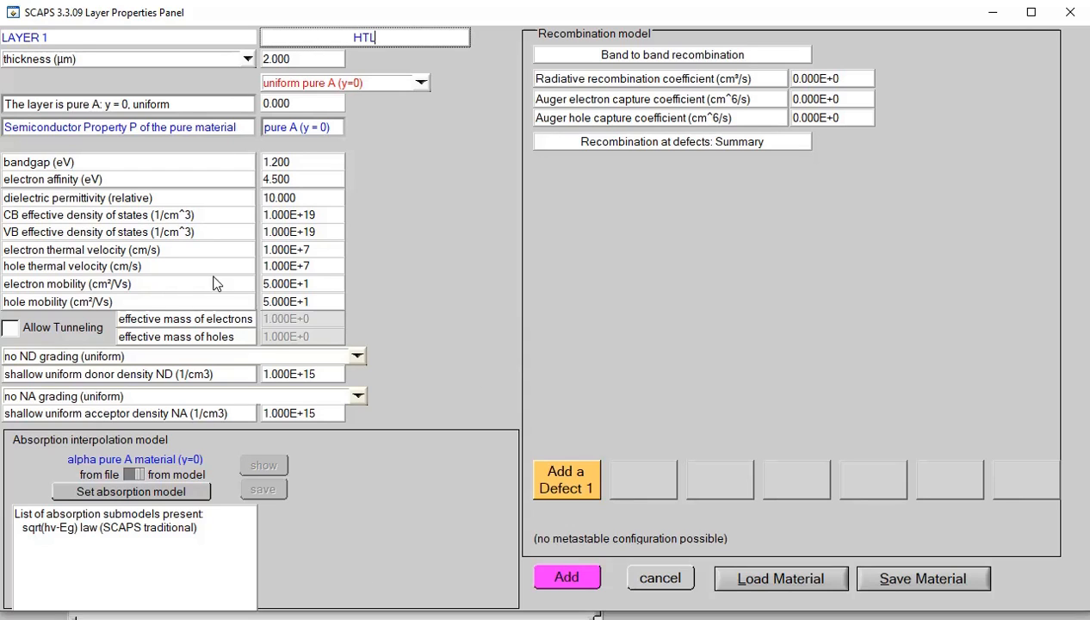
# - Give the HTL layer a neutral defect with a uniform Nt of 1.000E+15 and add the layer to the cell
pyautogui.click(566, 482)
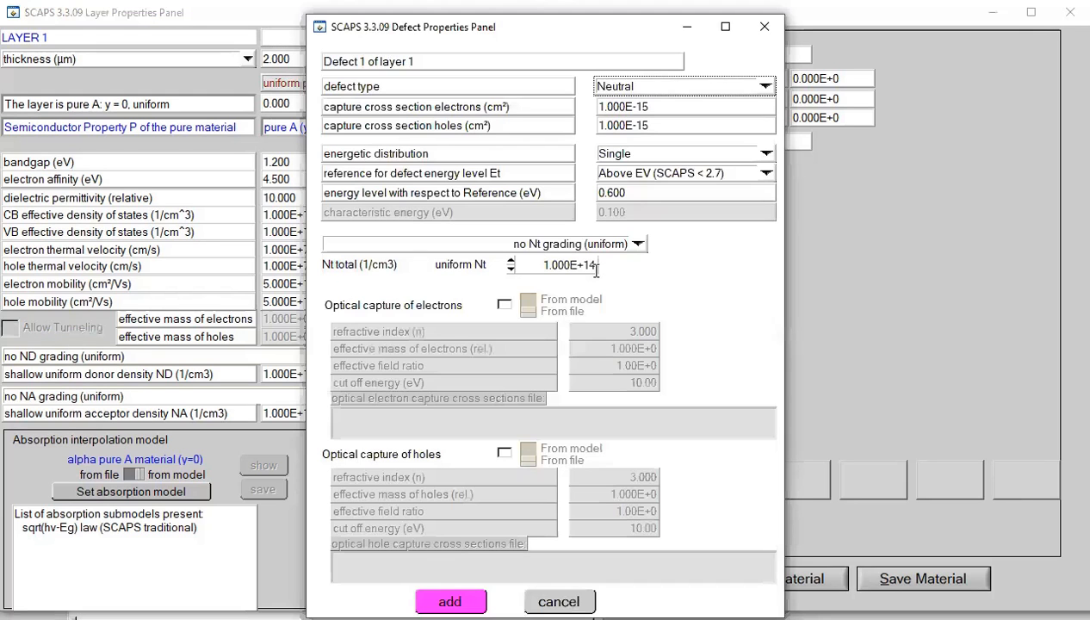
pyautogui.press('BackSpace')
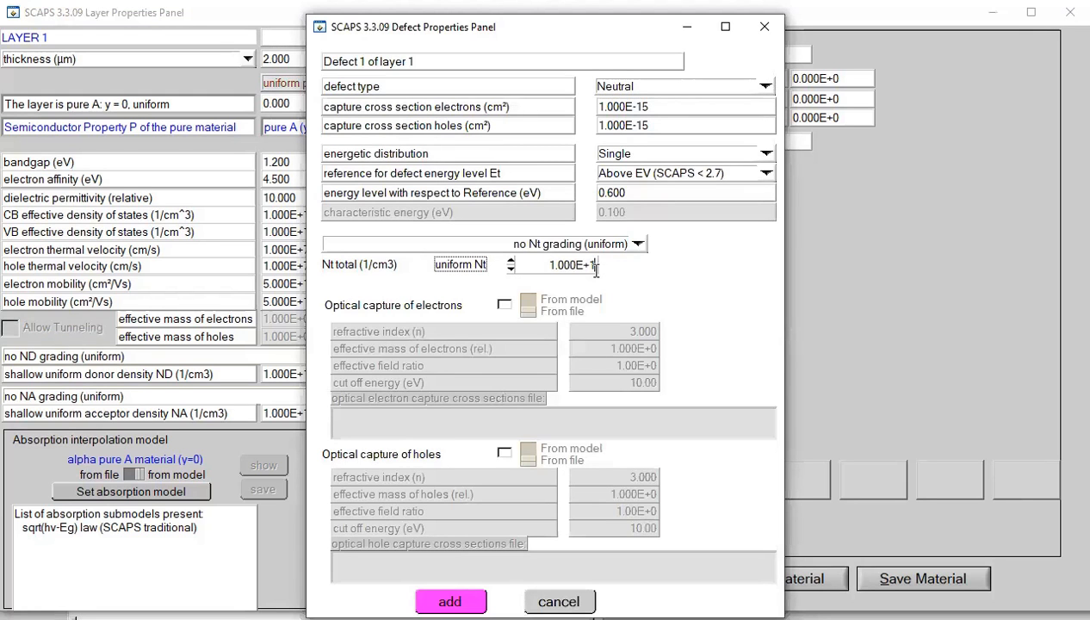
pyautogui.write('5')
pyautogui.press('Tab')
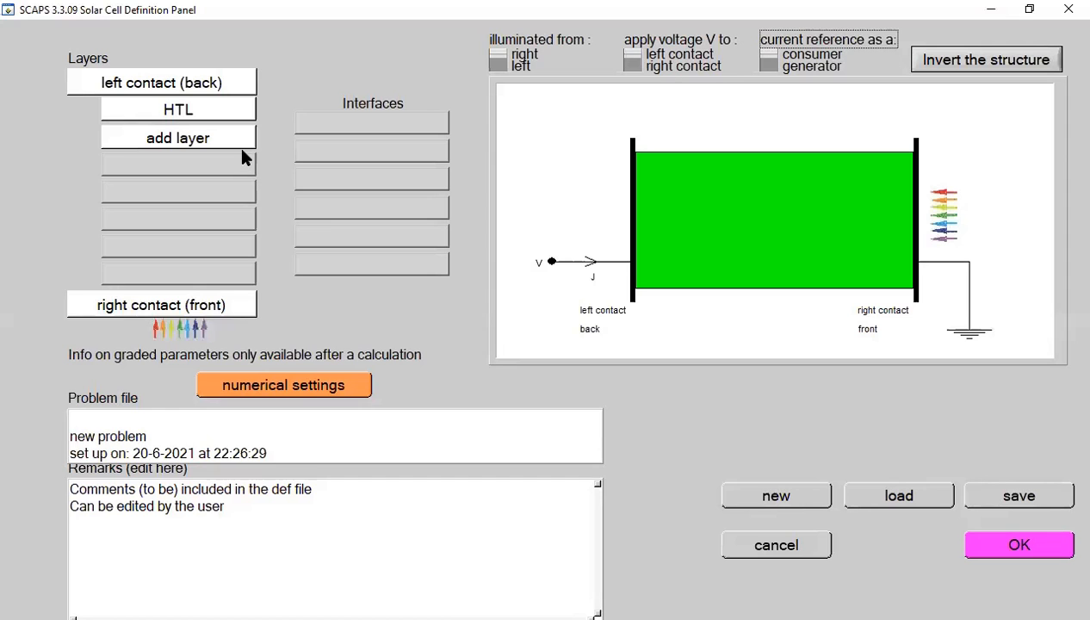
# - Start a second layer after the HTL and name it Perovskite
pyautogui.click(177, 138)
pyautogui.doubleClick(345, 38)
pyautogui.press('BackSpace')
pyautogui.write('p')
pyautogui.press('BackSpace')
pyautogui.write('Pero')
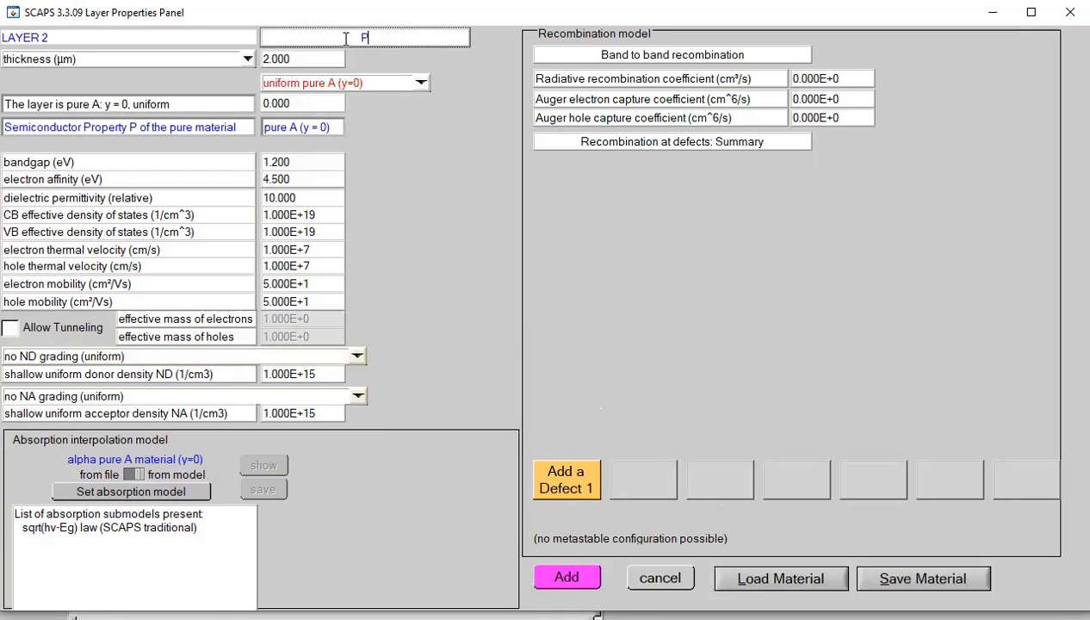
pyautogui.write('vskite')
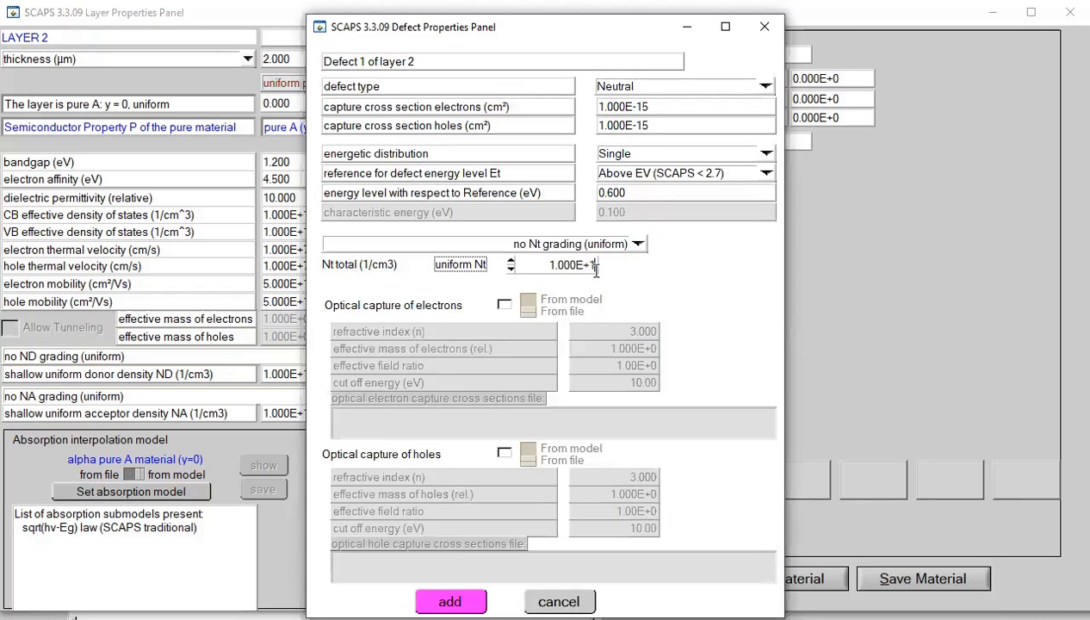
# - Give the Perovskite layer a neutral defect with a uniform Nt of 1.000E+15 and add the layer to the cell
pyautogui.write('5')
pyautogui.click(449, 601)
pyautogui.click(570, 579)
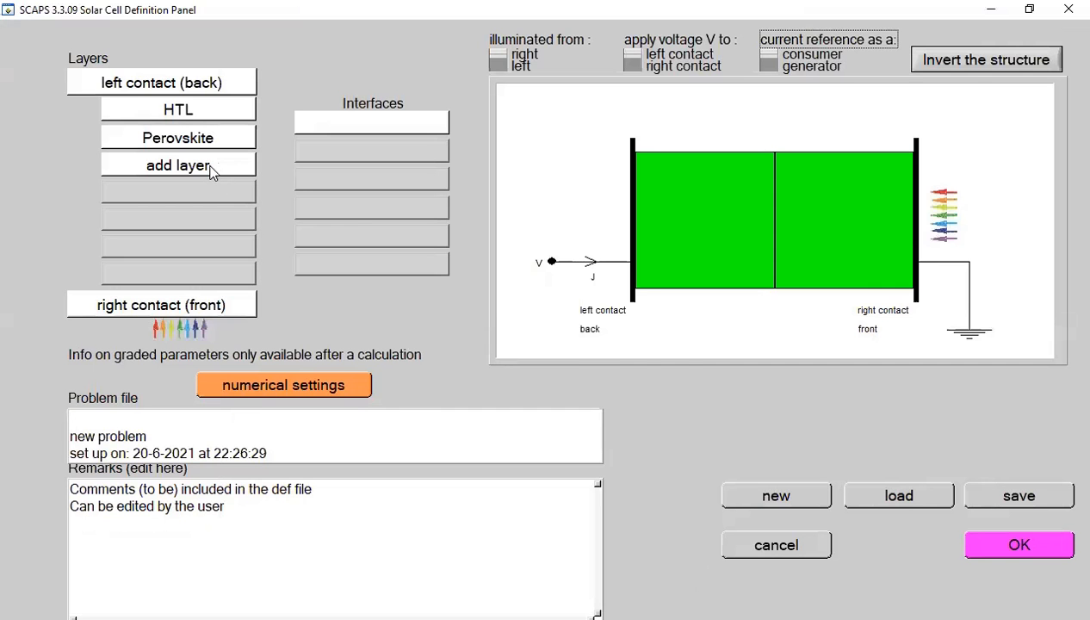
# - Start a third layer after the Perovskite layer and name it ETL
pyautogui.click(211, 172)
pyautogui.moveTo(396, 37); pyautogui.dragTo(347, 37)
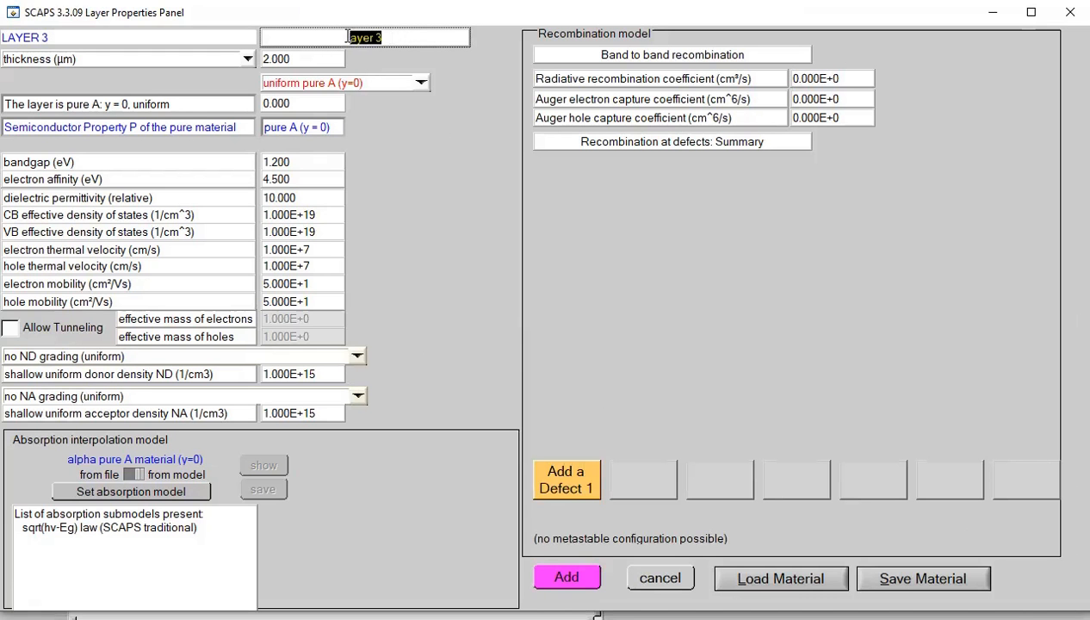
pyautogui.press('BackSpace')
pyautogui.write('ETL')
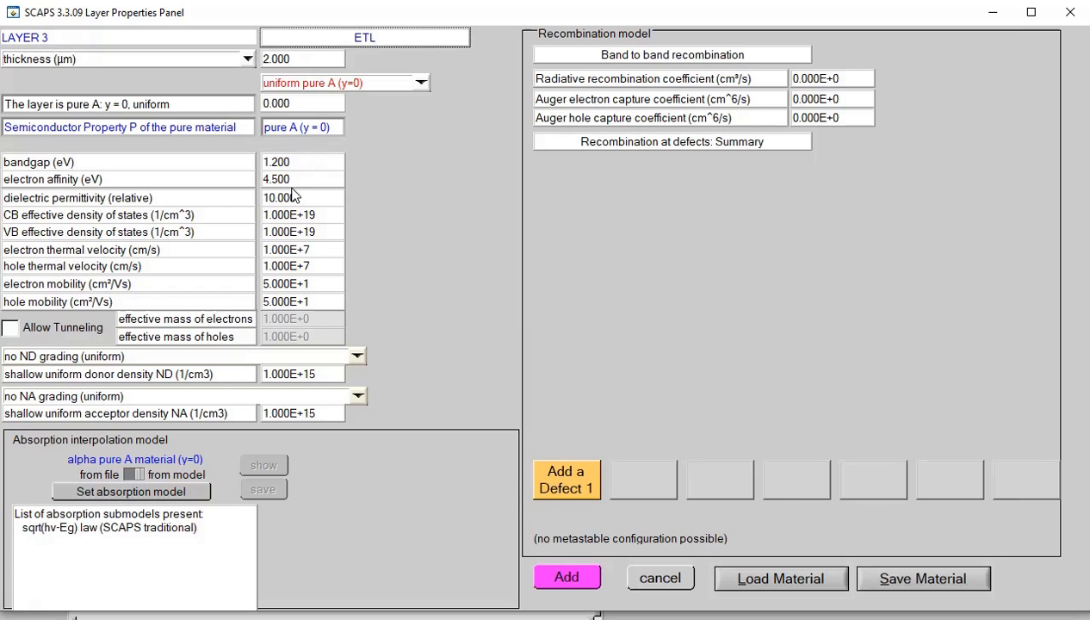
# - Give the ETL layer a neutral defect with a uniform Nt of 1.000E+15 and add the layer to the cell
pyautogui.click(568, 486)
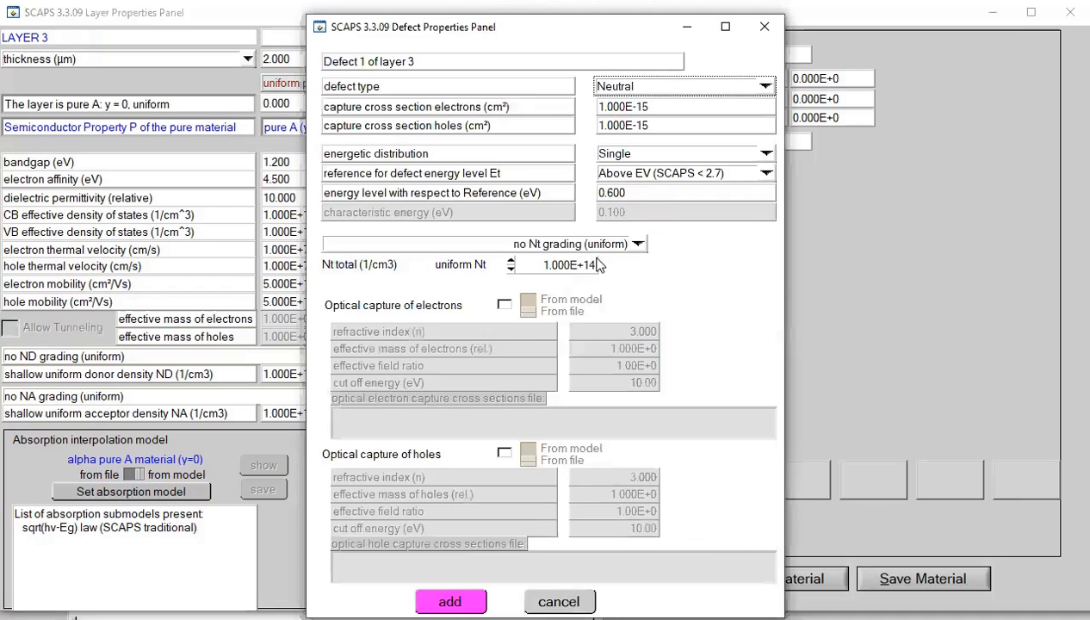
pyautogui.doubleClick(600, 266)
pyautogui.click(597, 265)
pyautogui.press('BackSpace')
pyautogui.write('5')
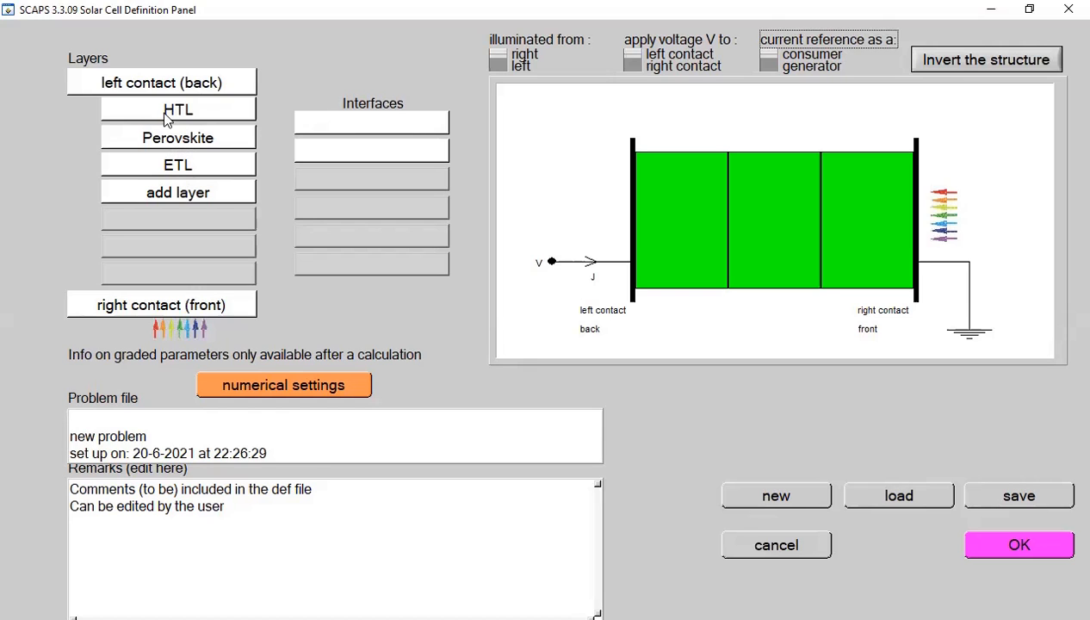
# - Open the interface between layers 1 and 2 and rename it "ETL/ Perovskite"
pyautogui.click(370, 123)
pyautogui.moveTo(690, 117); pyautogui.dragTo(665, 118)
pyautogui.press('BackSpace')
pyautogui.write('e')
pyautogui.press('BackSpace')
pyautogui.write('et')
pyautogui.press('BackSpace')
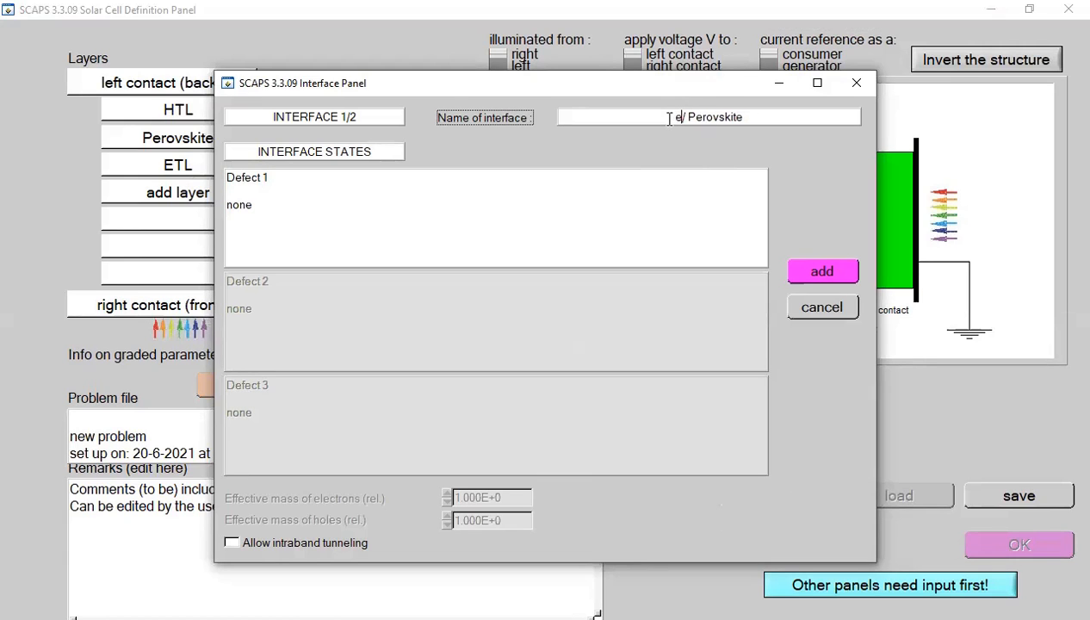
pyautogui.press('BackSpace')
pyautogui.write('ETL')
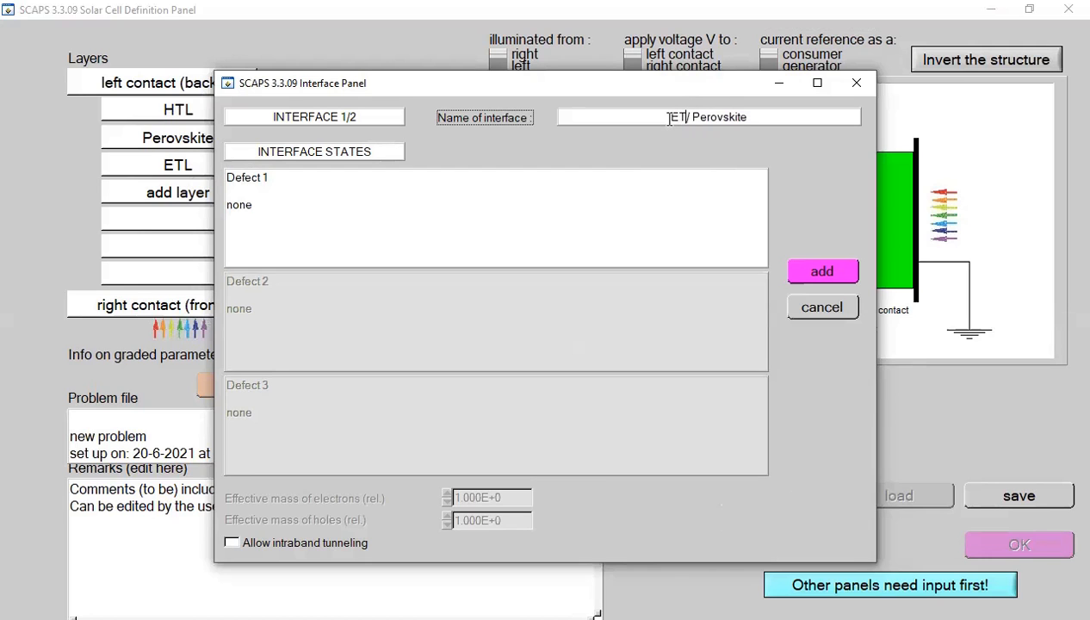
# - Add a neutral defect with the default properties to the ETL/ Perovskite interface and add the interface to the cell
pyautogui.click(672, 215)
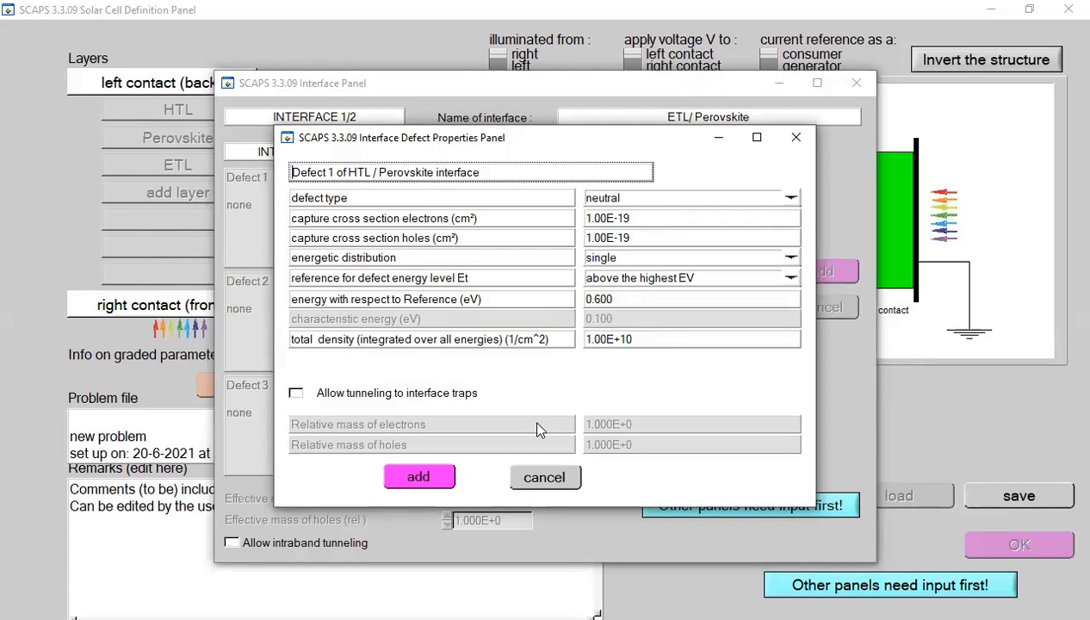
pyautogui.click(413, 477)
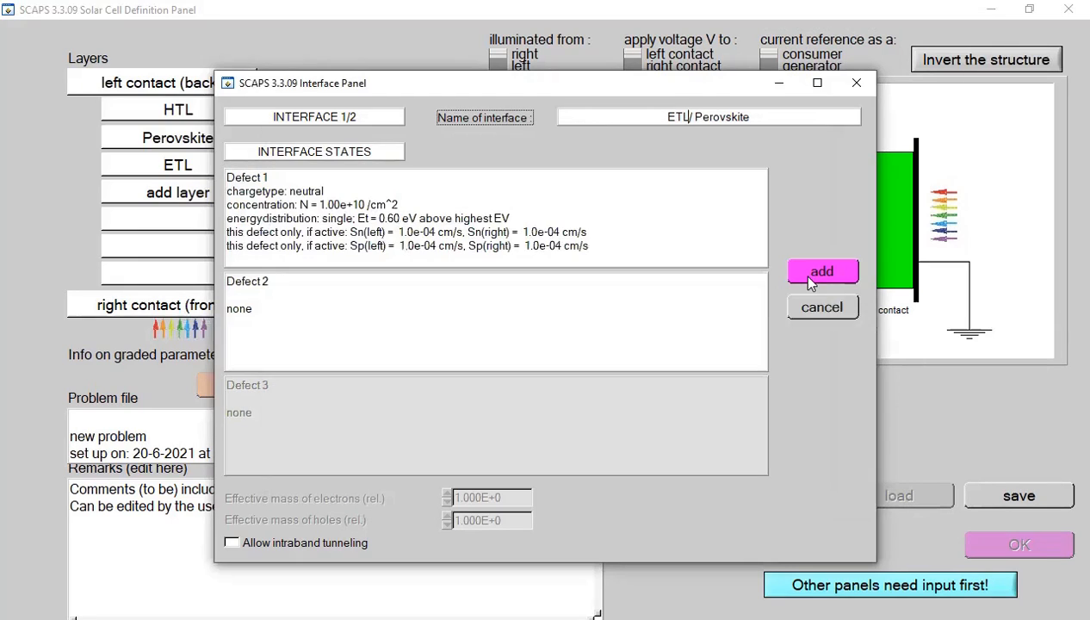
pyautogui.click(802, 272)
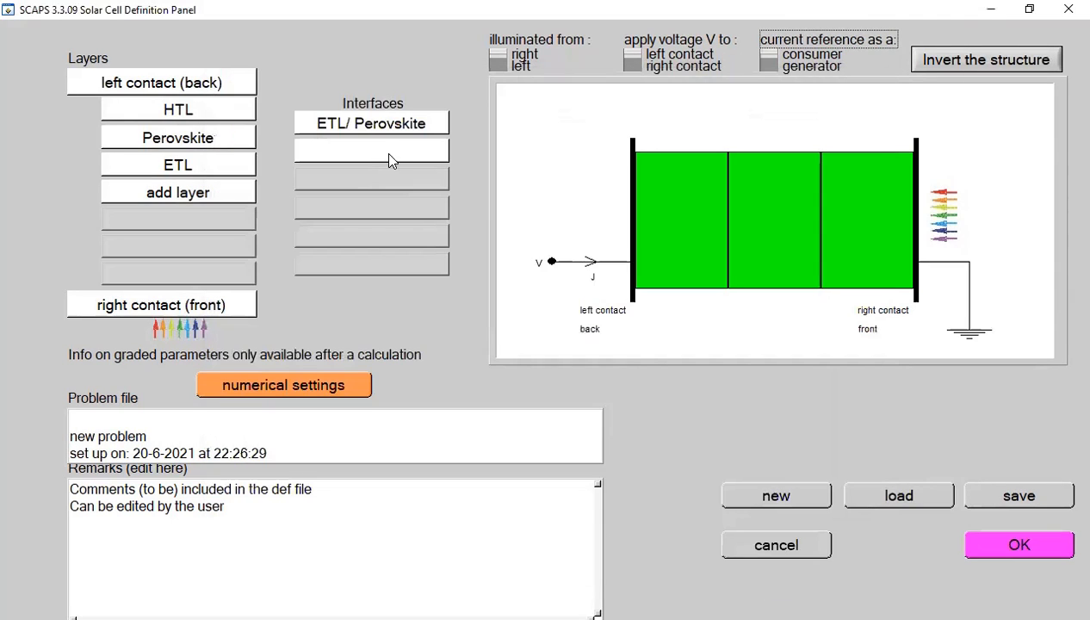
# - Name the interface between layers 2 and 3 "Perovskite / HTL" and add it with a default neutral defect
pyautogui.click(388, 155)
pyautogui.click(766, 113)
pyautogui.press('BackSpace')
pyautogui.press('BackSpace')
pyautogui.press('BackSpace')
pyautogui.write('H')
pyautogui.press('BackSpace')
pyautogui.write('HTL')
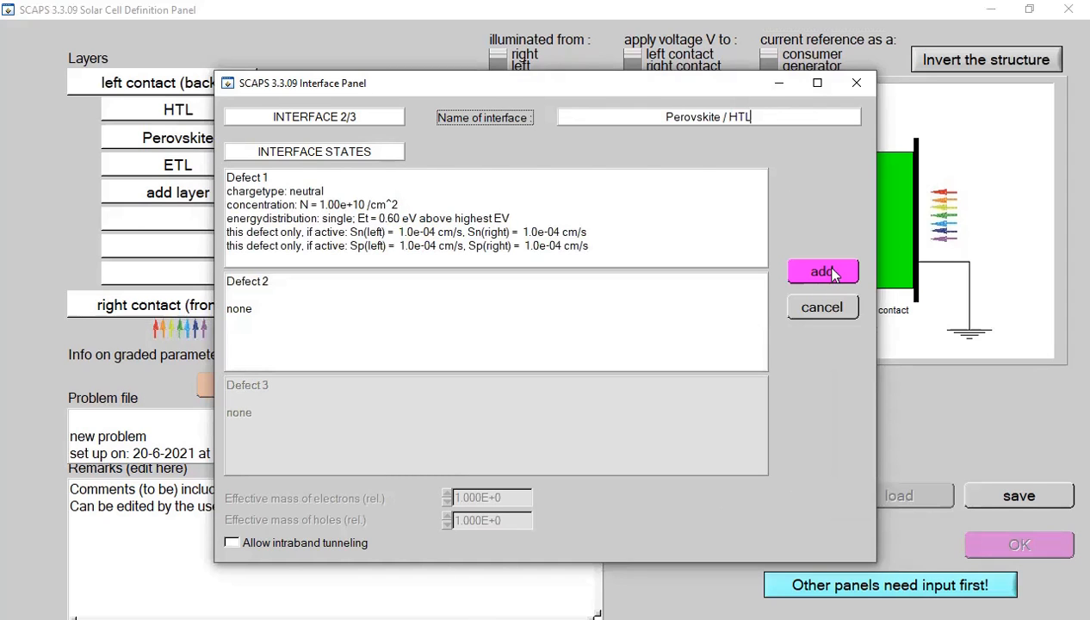
pyautogui.click(822, 271)
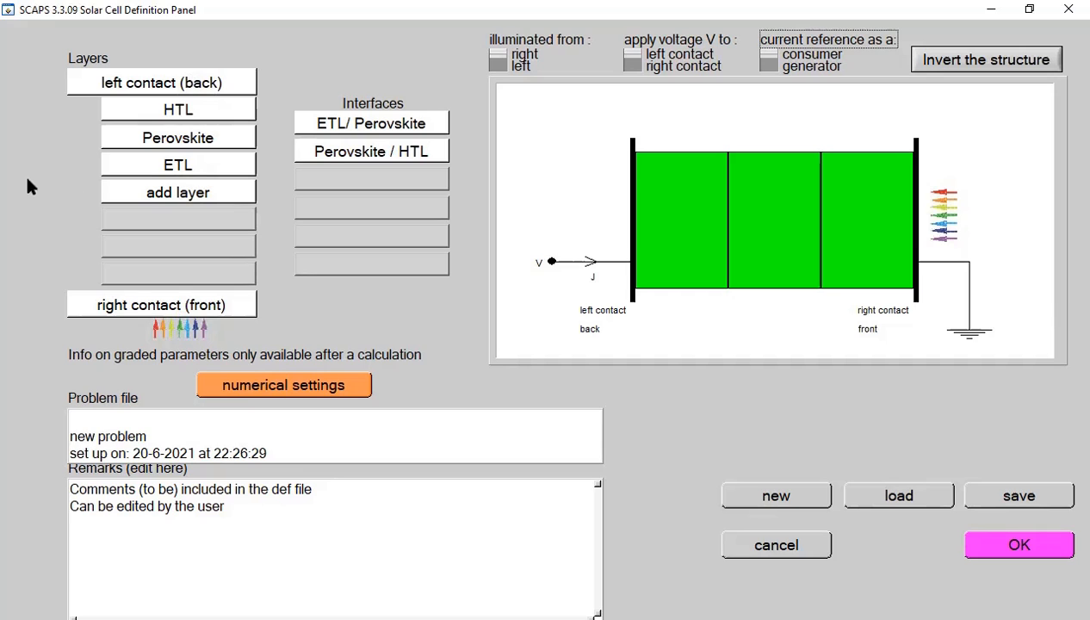
pyautogui.click(497, 65)
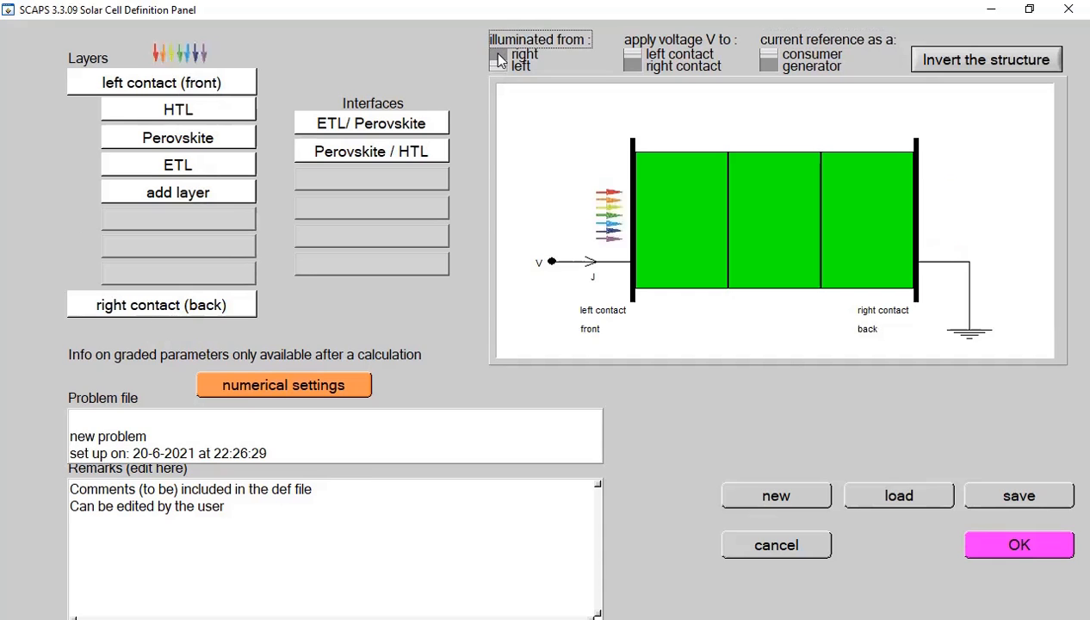
pyautogui.click(499, 56)
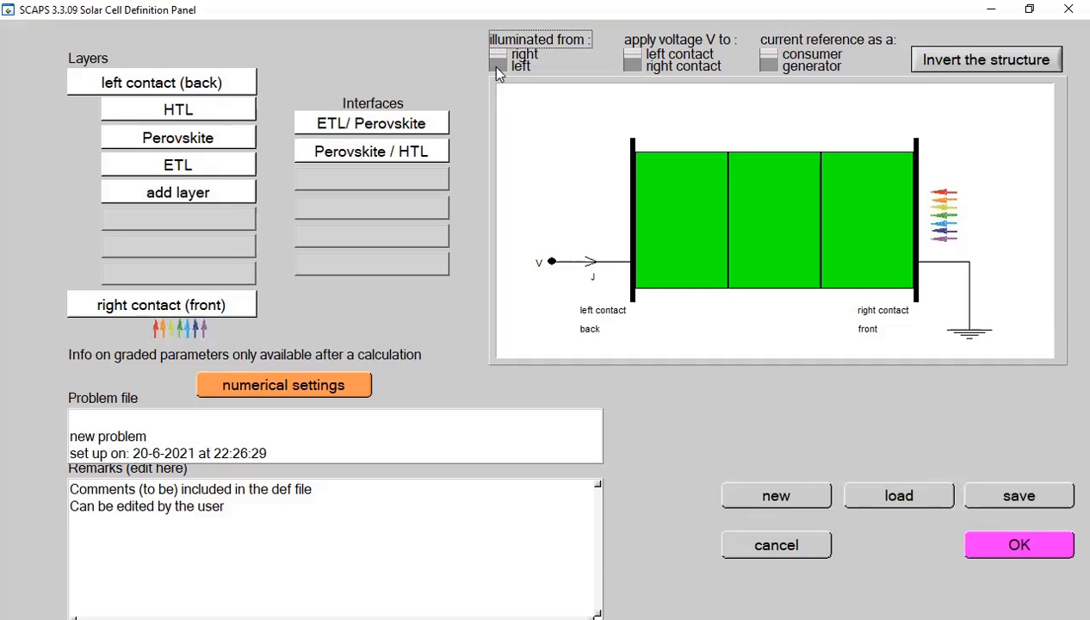
pyautogui.click(500, 67)
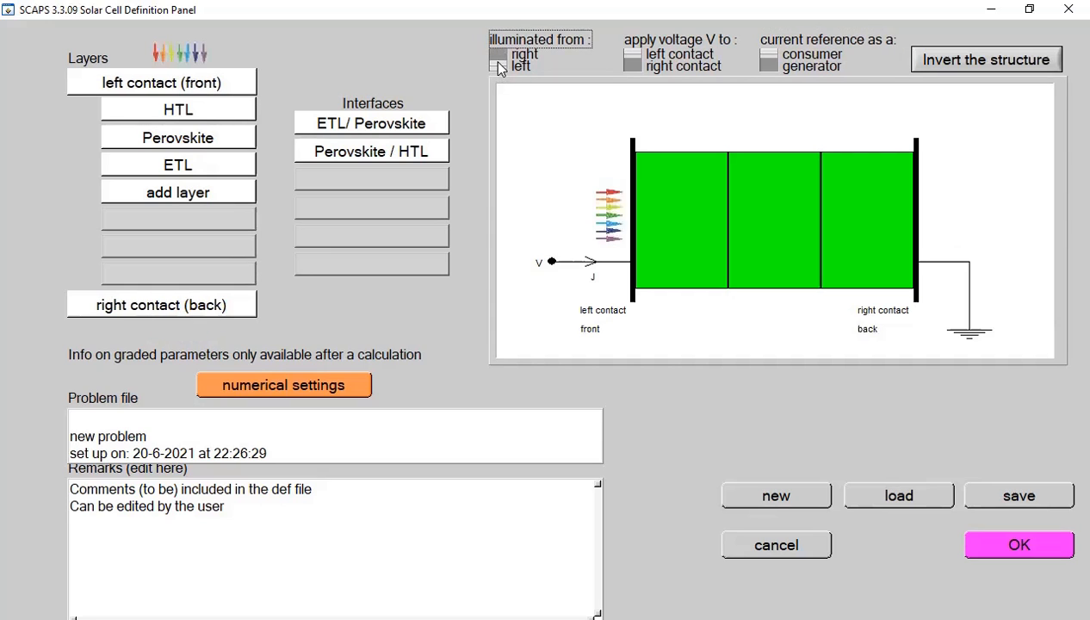
pyautogui.click(500, 55)
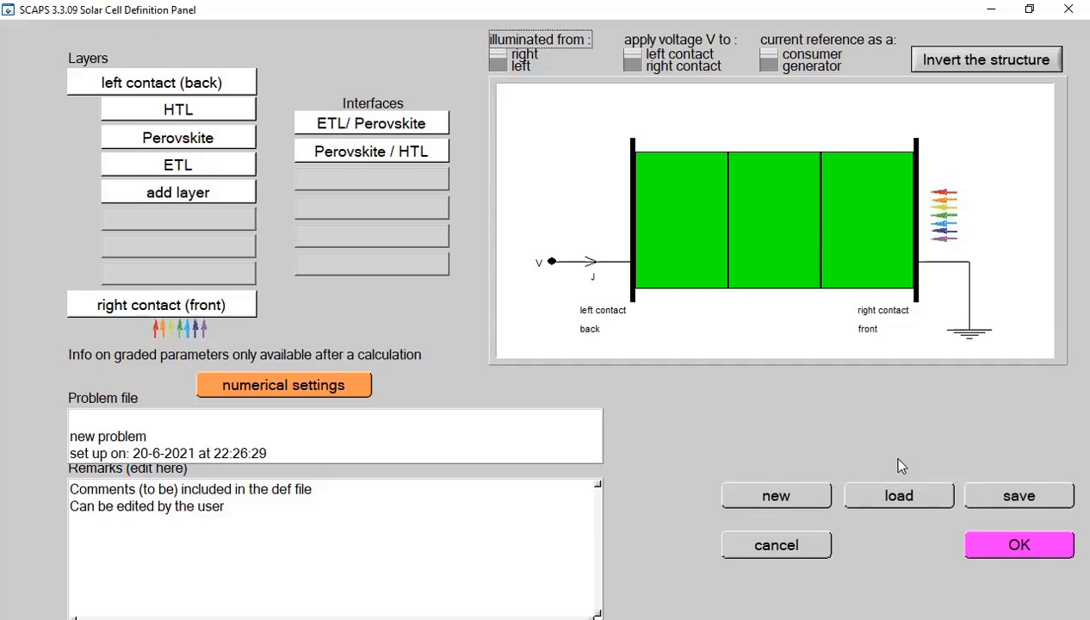
# - Accept the solar cell definition and reopen it from the action settings
pyautogui.click(1024, 545)
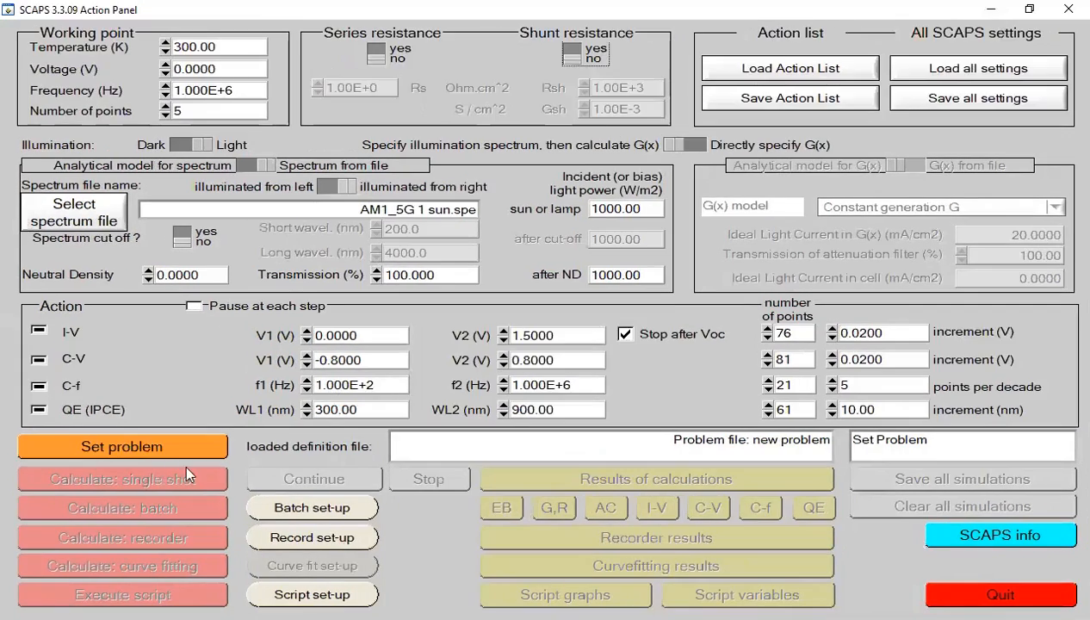
pyautogui.click(140, 443)
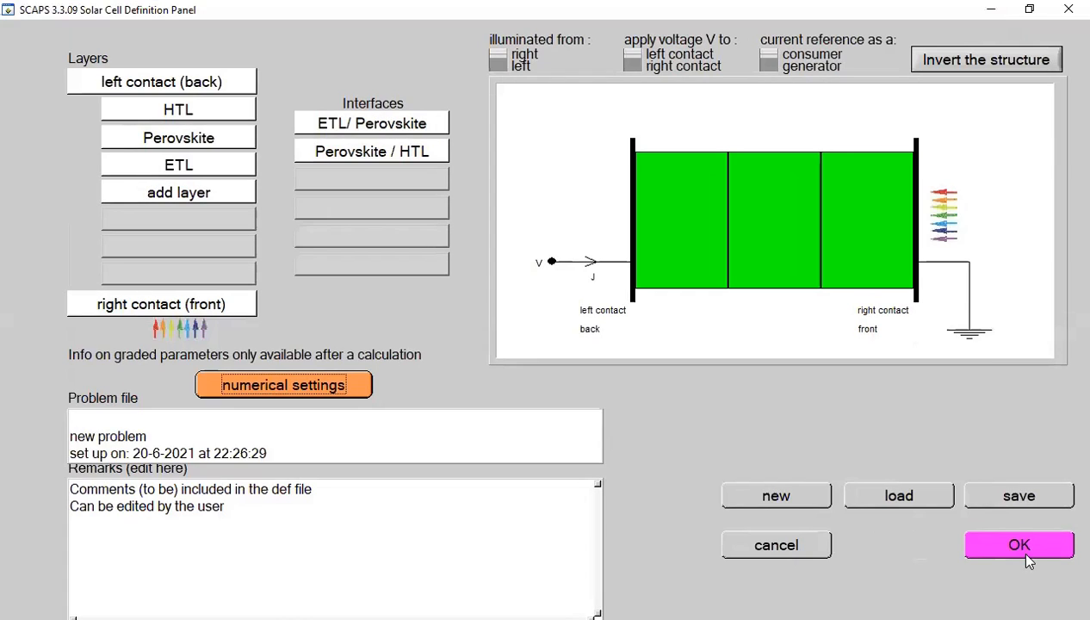
# - Accept the solar cell definition and run a single shot calculation of the selected actions
pyautogui.click(1025, 555)
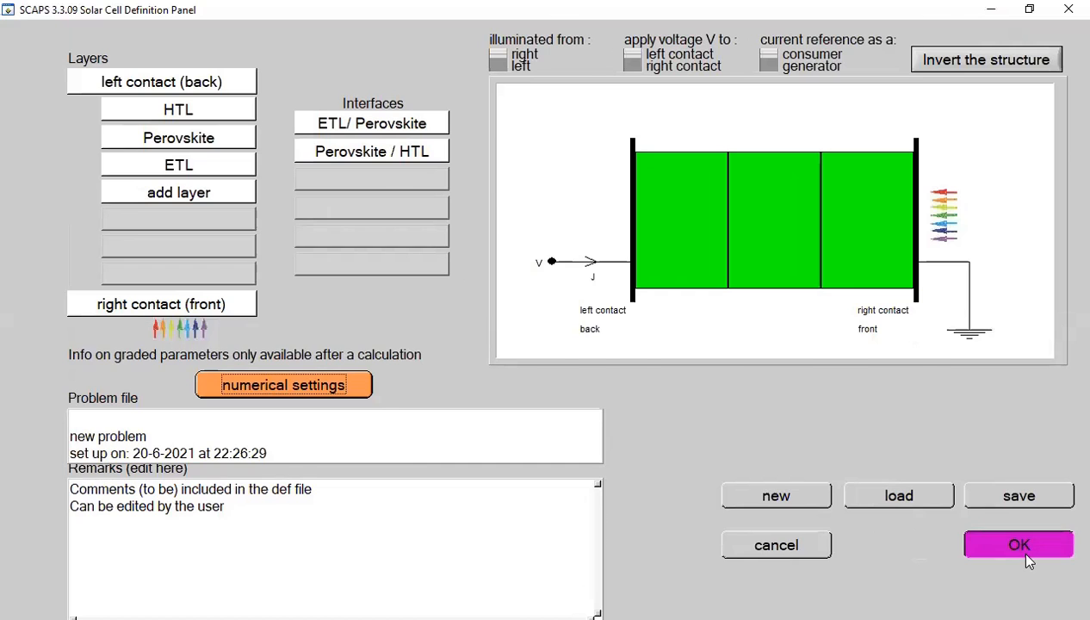
pyautogui.click(939, 13)
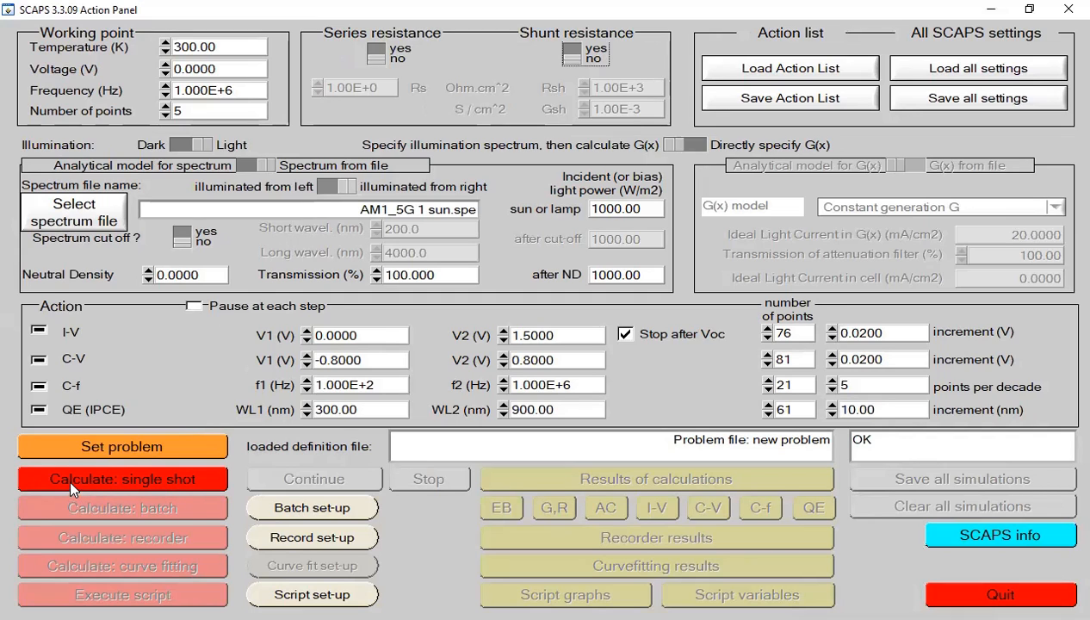
pyautogui.click(125, 479)
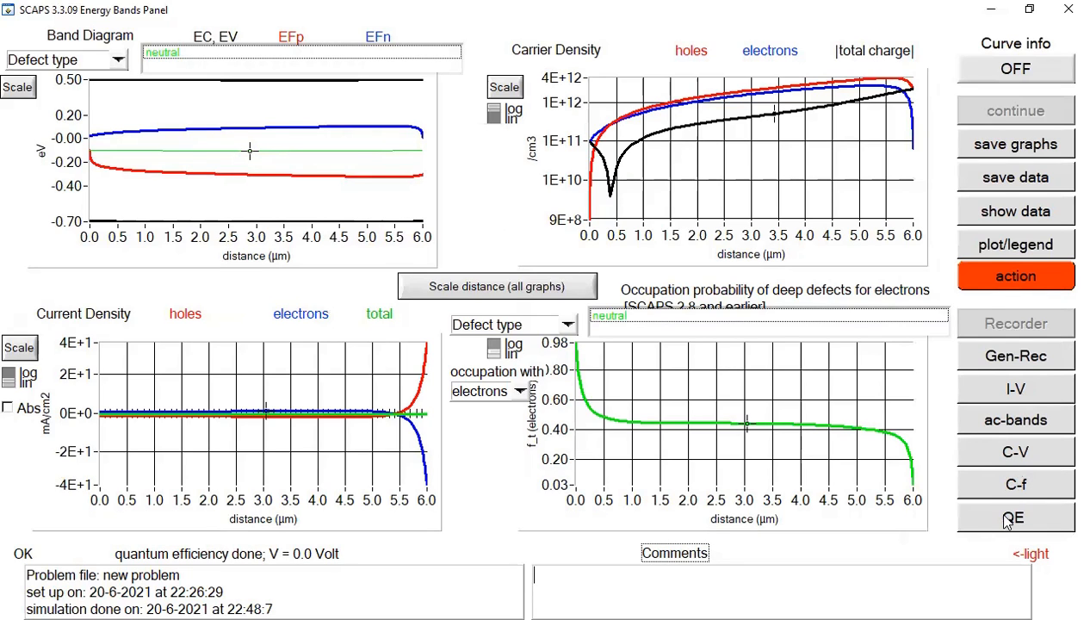
# - Review the calculated I-V curve, energy bands, C-V curves and quantum efficiency plot
pyautogui.click(1027, 391)
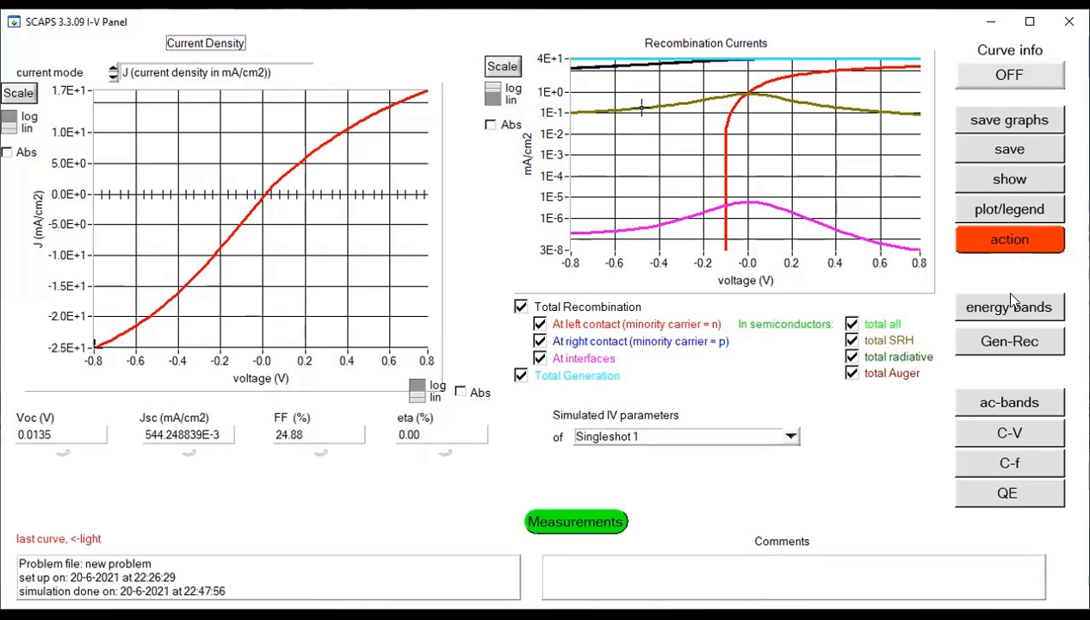
pyautogui.click(1009, 315)
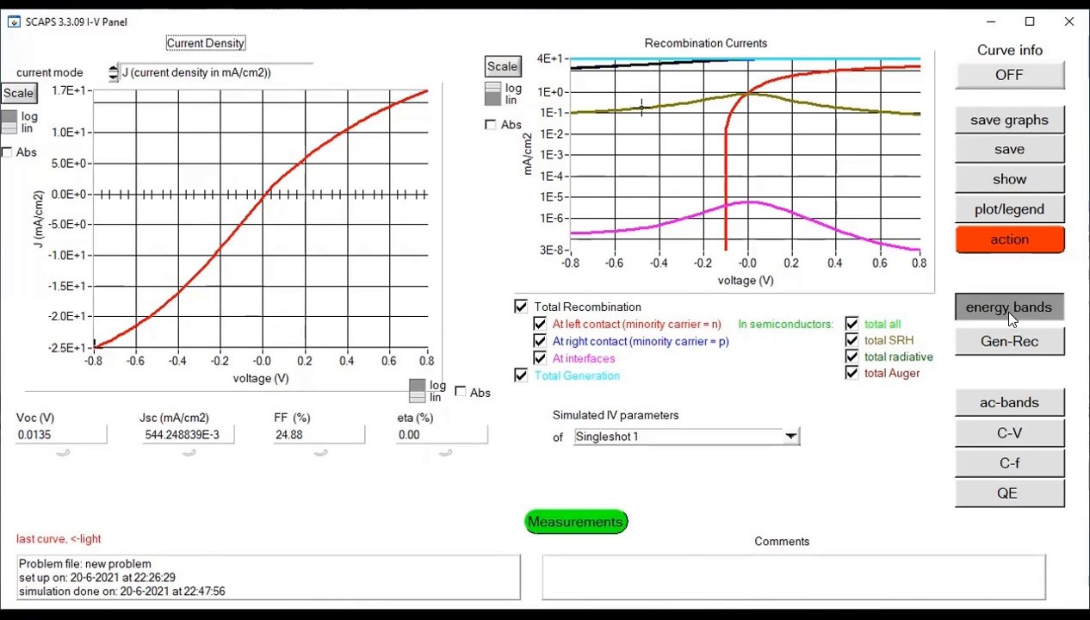
pyautogui.click(1016, 446)
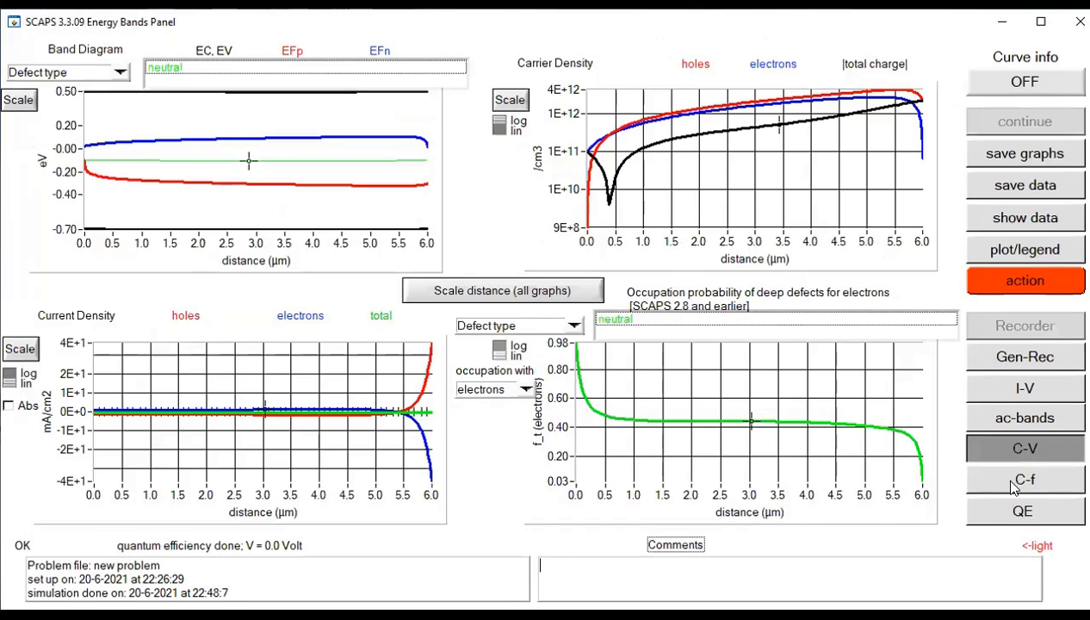
pyautogui.click(1016, 495)
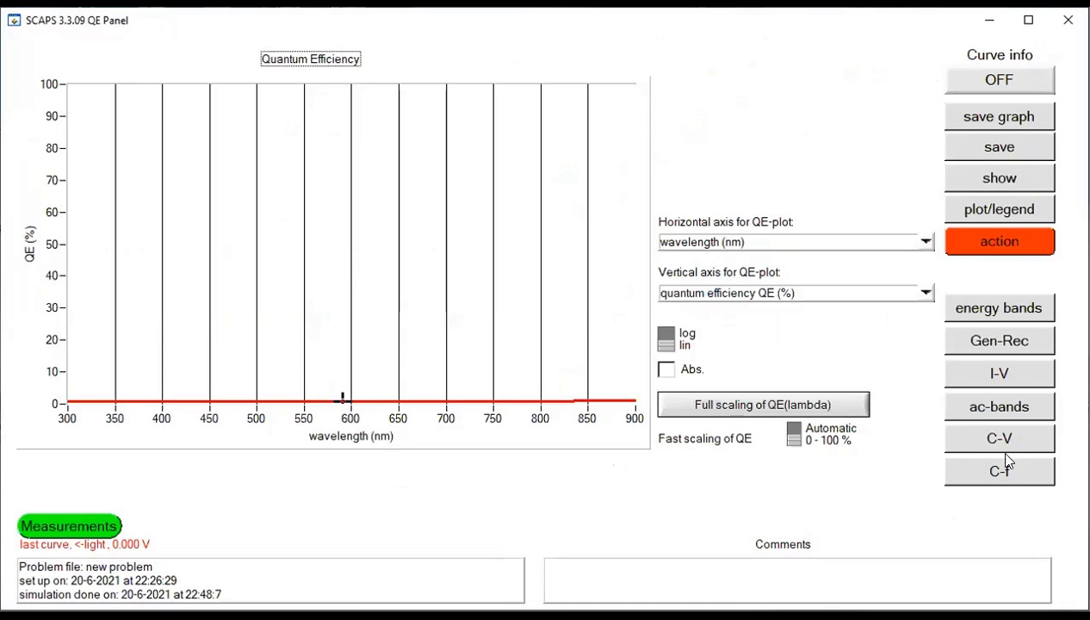
# - Examine the C-V results and the ac energy bands plots, viewing the ac plots in a maximized window
pyautogui.click(1005, 445)
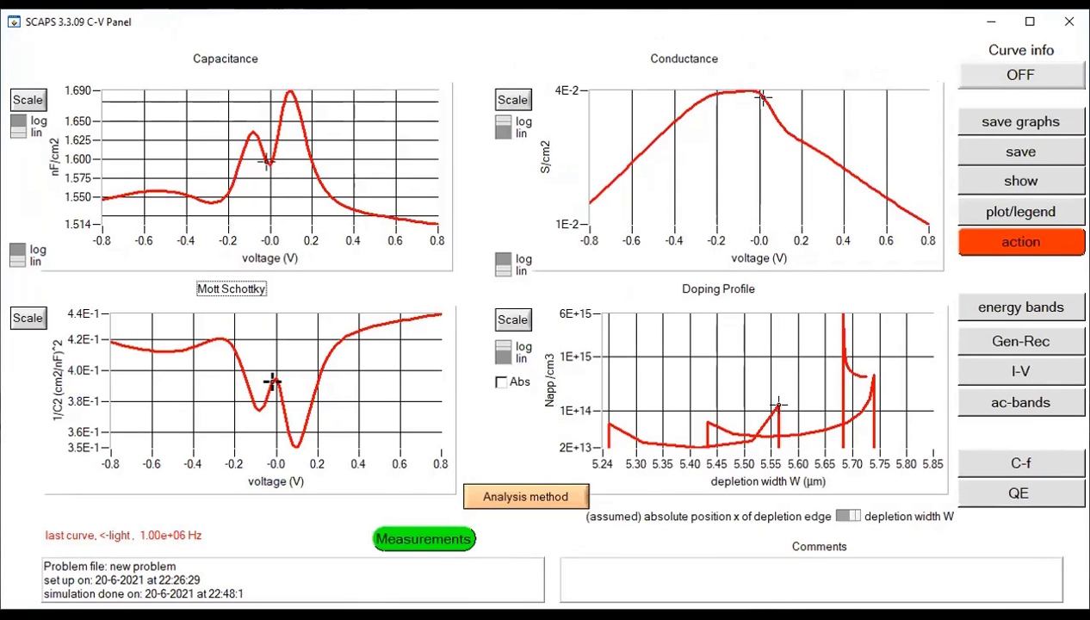
pyautogui.click(1012, 399)
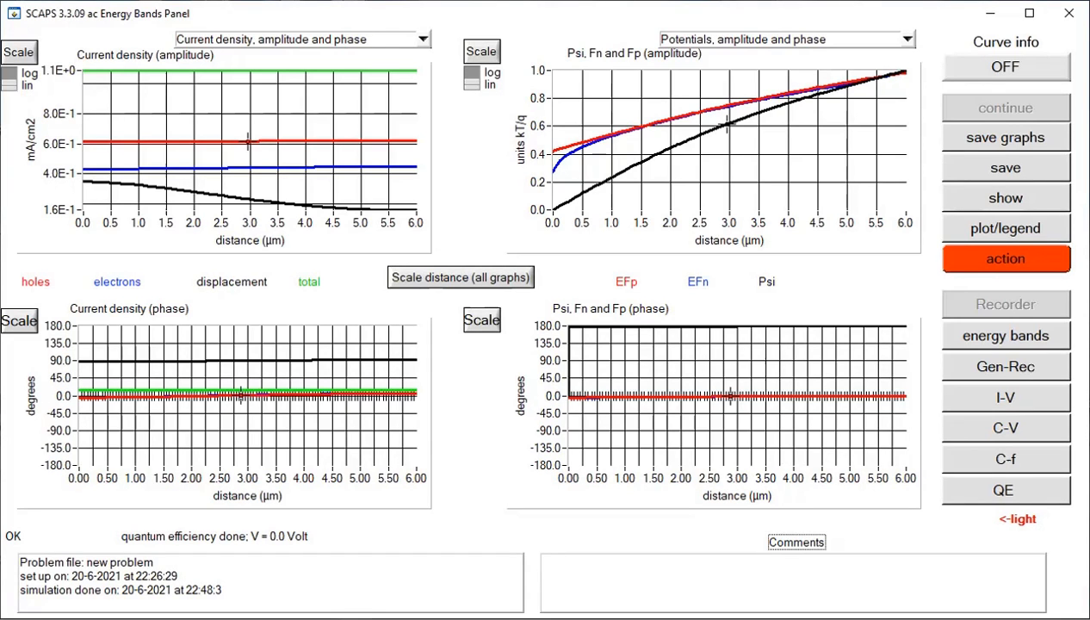
pyautogui.click(1024, 12)
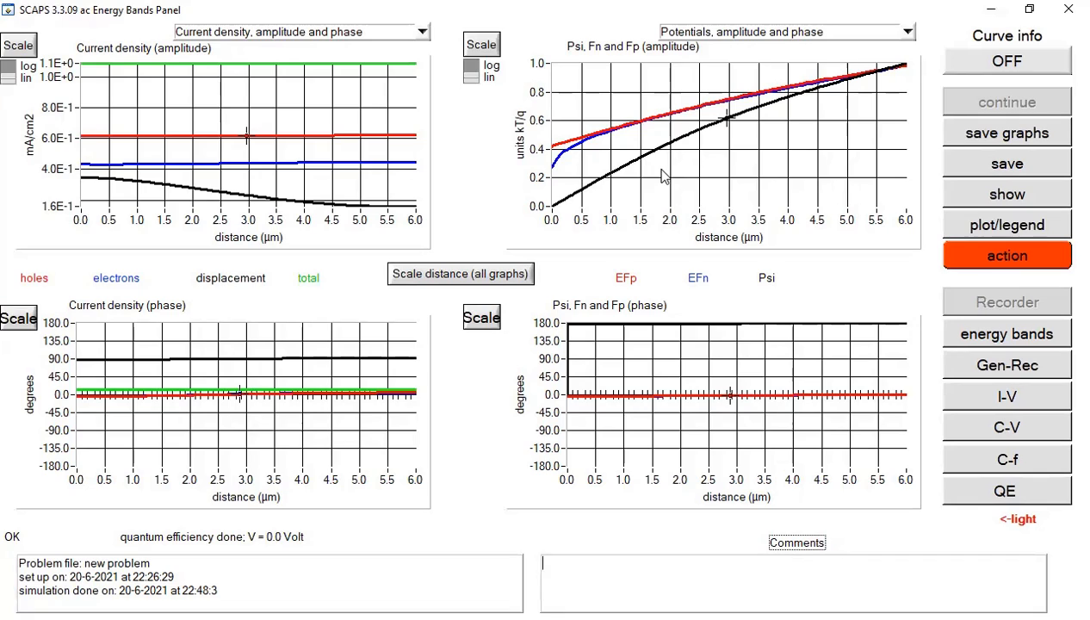
pyautogui.hotkey('alt', 'Tab')
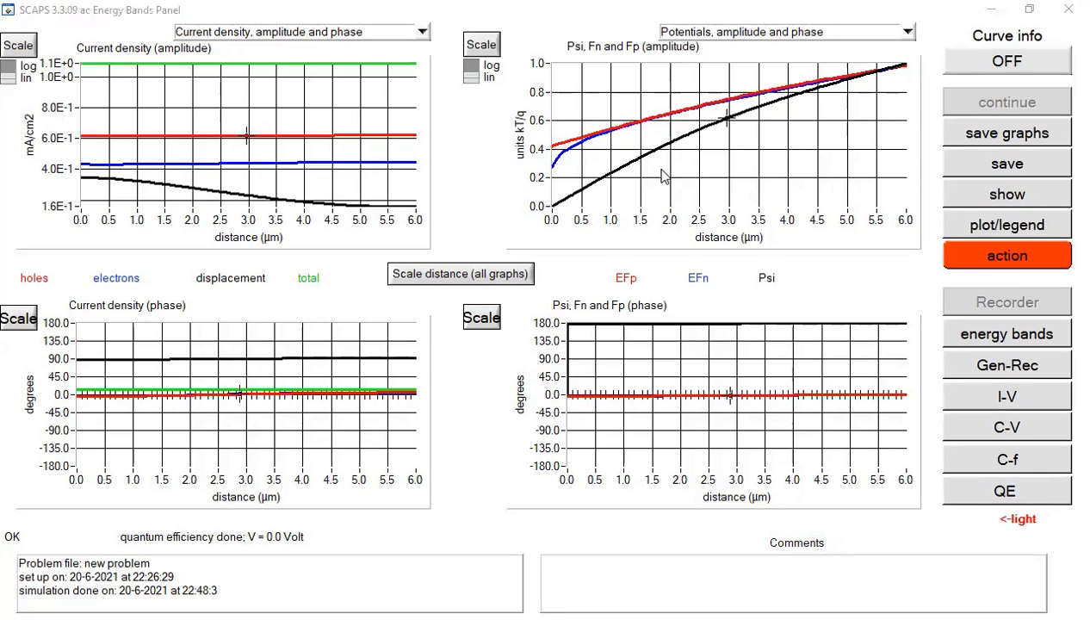